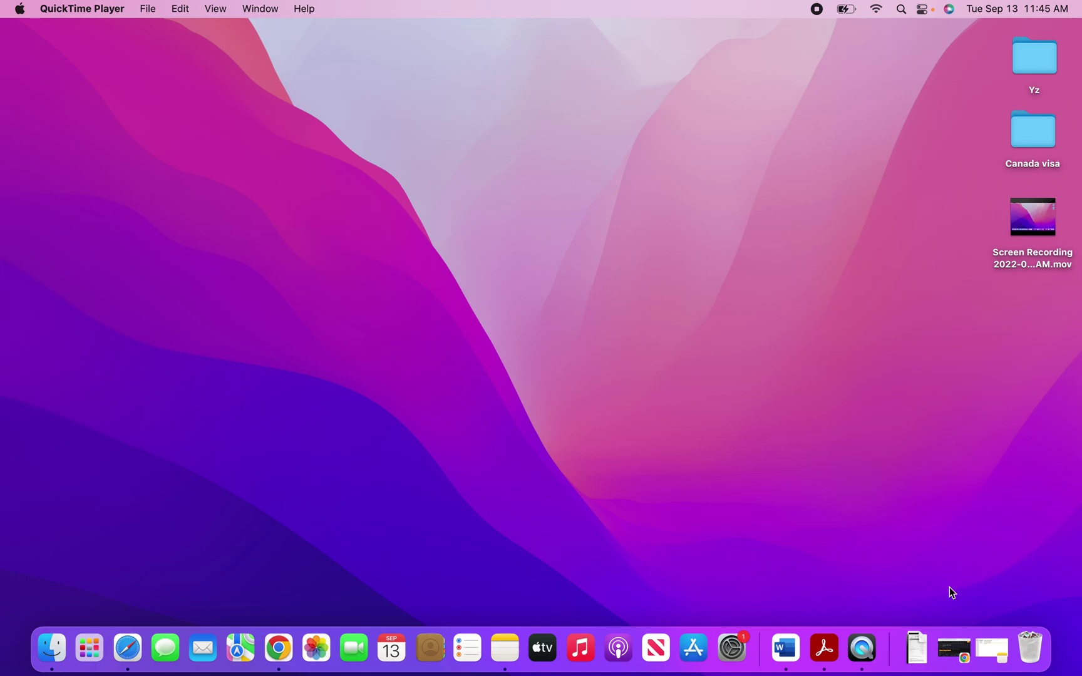
- Open google.co.in in a new Chrome tab and begin a search for 'wall'
left_click(955, 649)
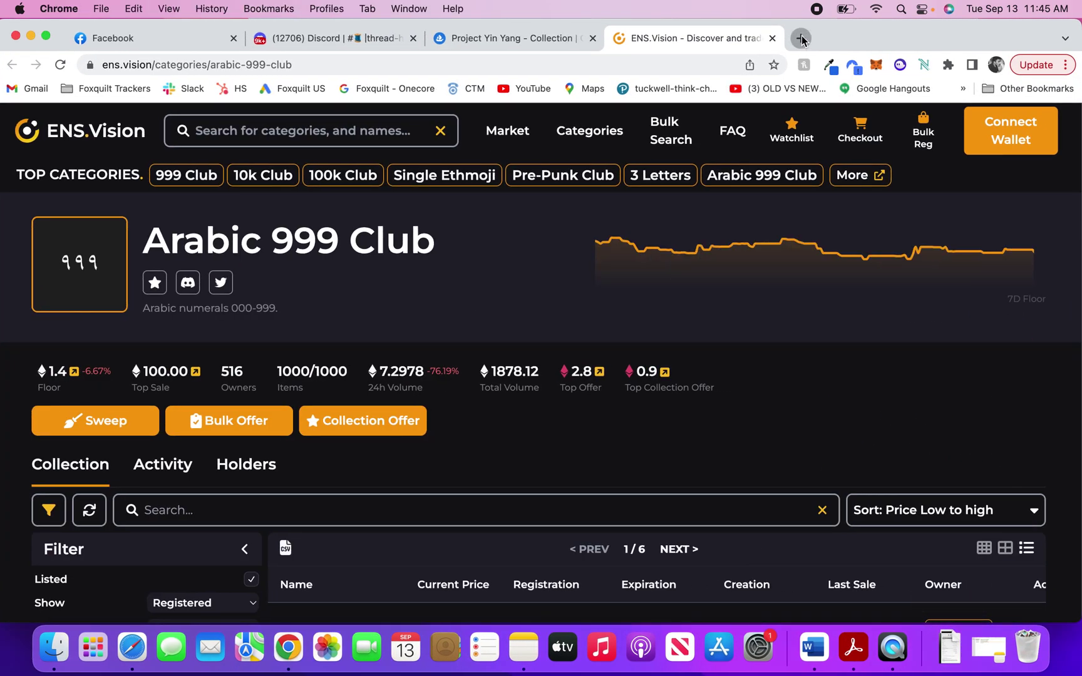
left_click(800, 39)
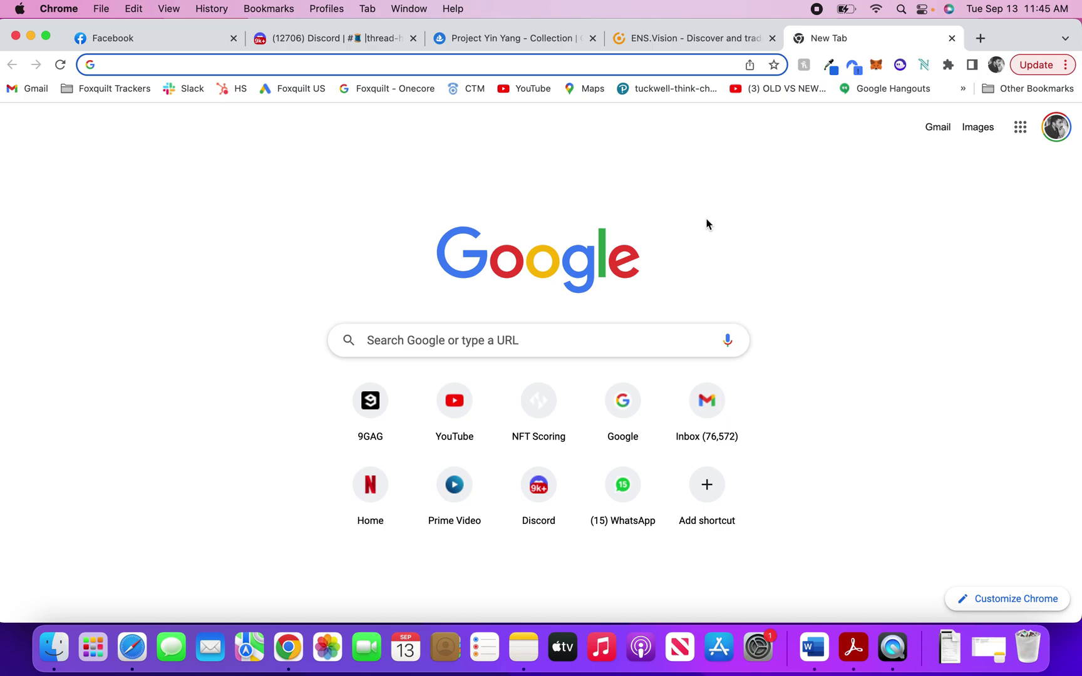
type("G")
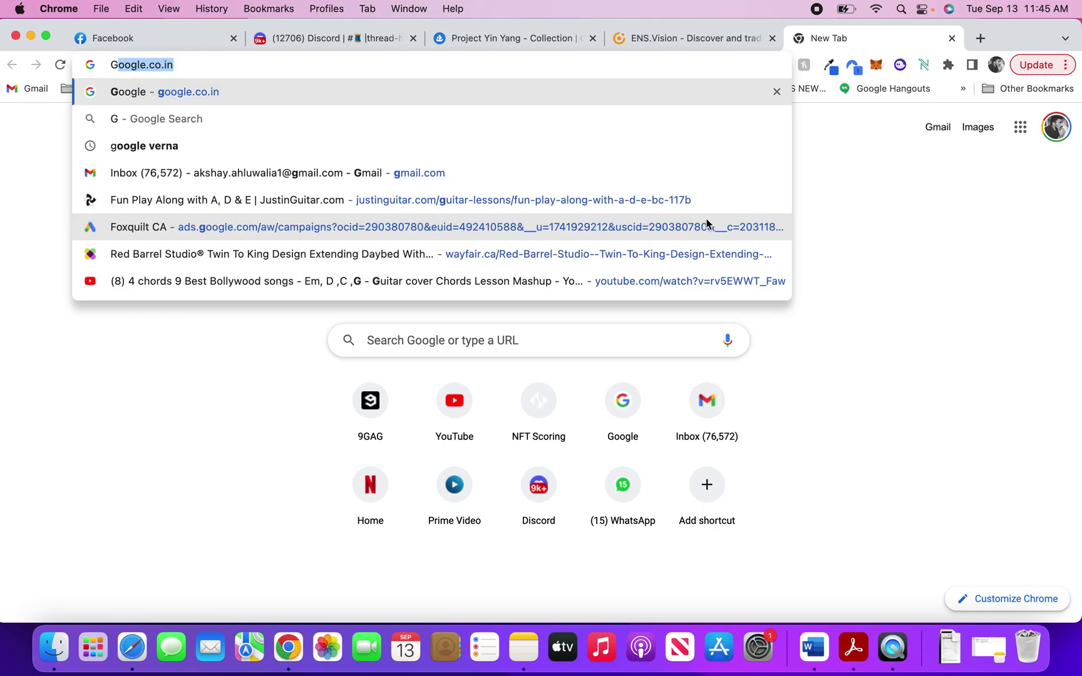
type("Oogle.co.in")
key("Return")
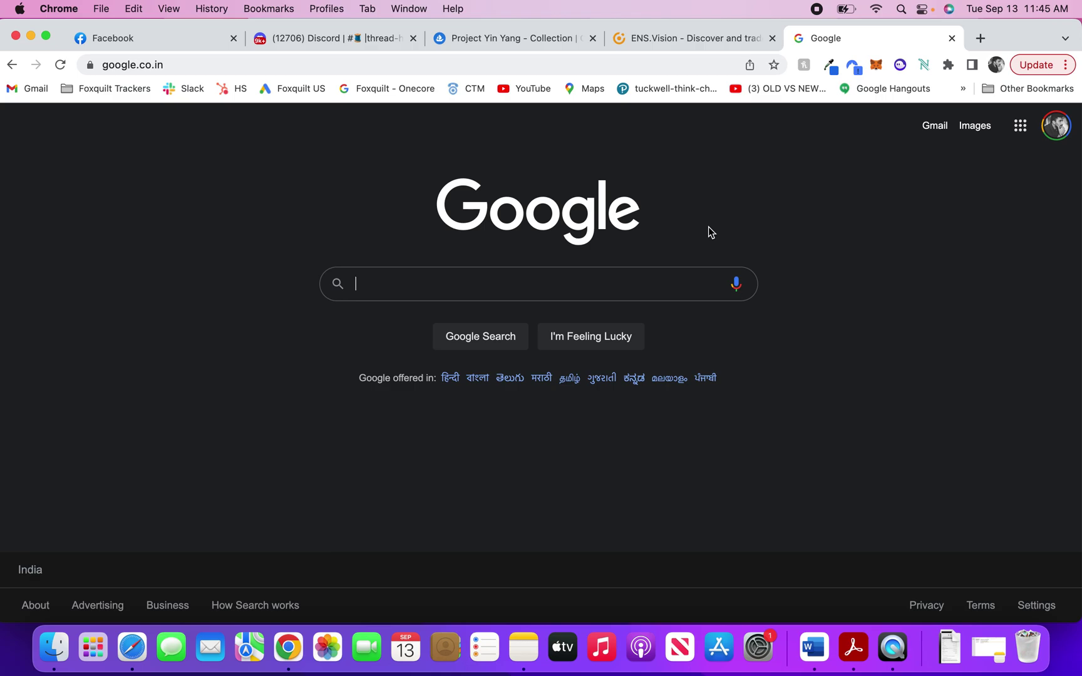
type("wallpapers")
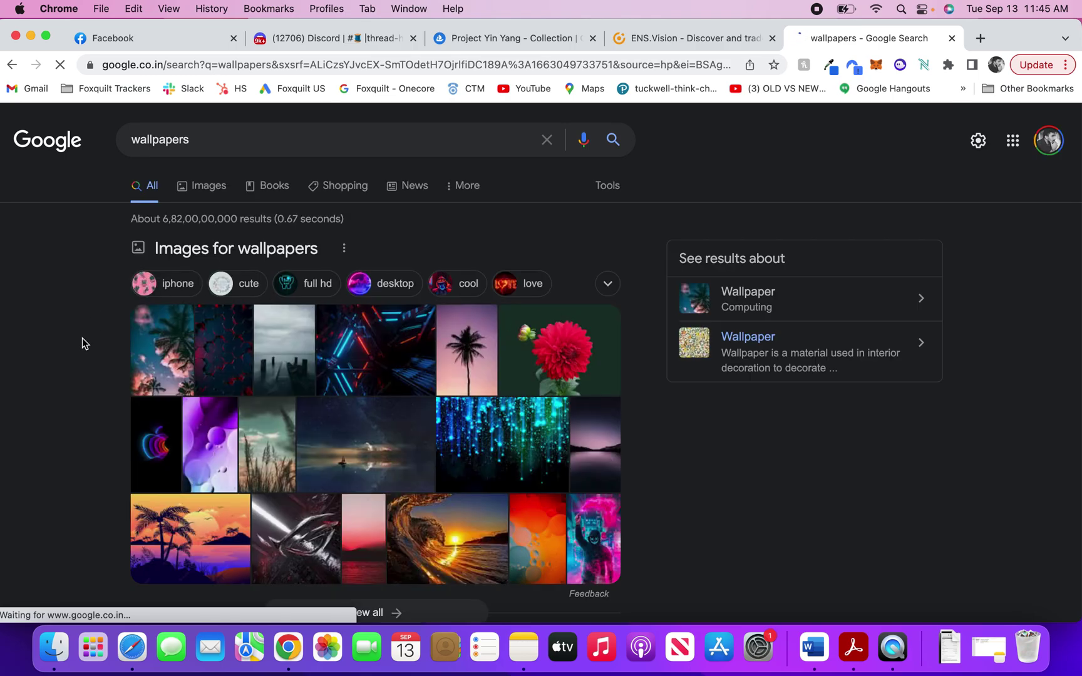
- Show Images results for wallpapers and preview the Freepik neon triangle wallpaper (2,000 × 1,125)
left_click(211, 192)
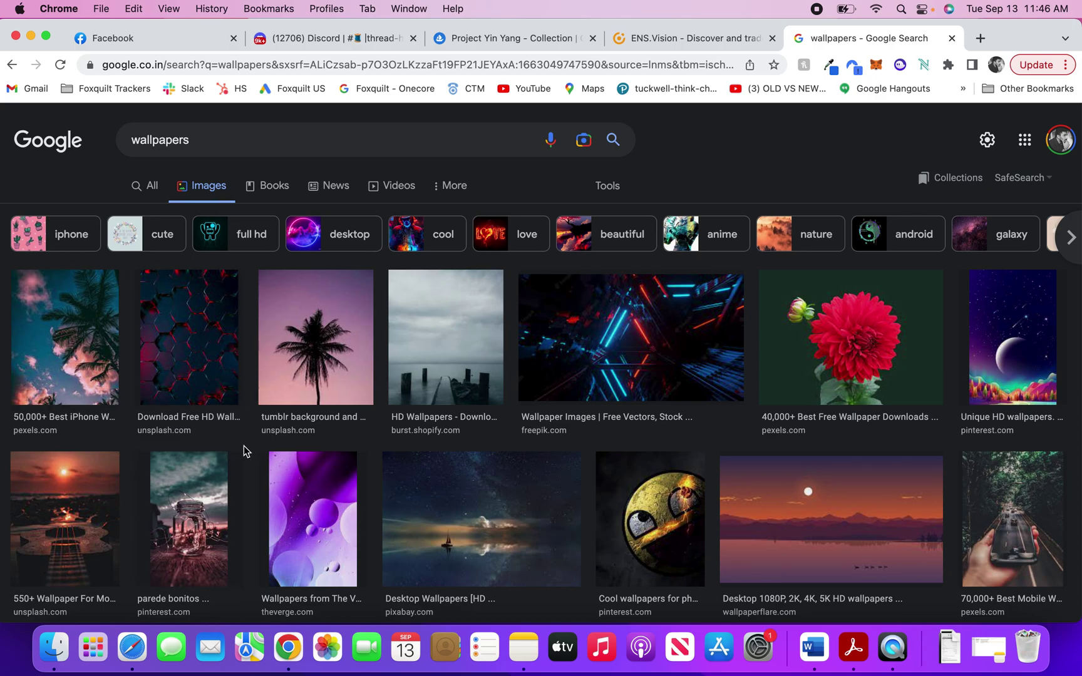
scroll(245, 450, "down", 5)
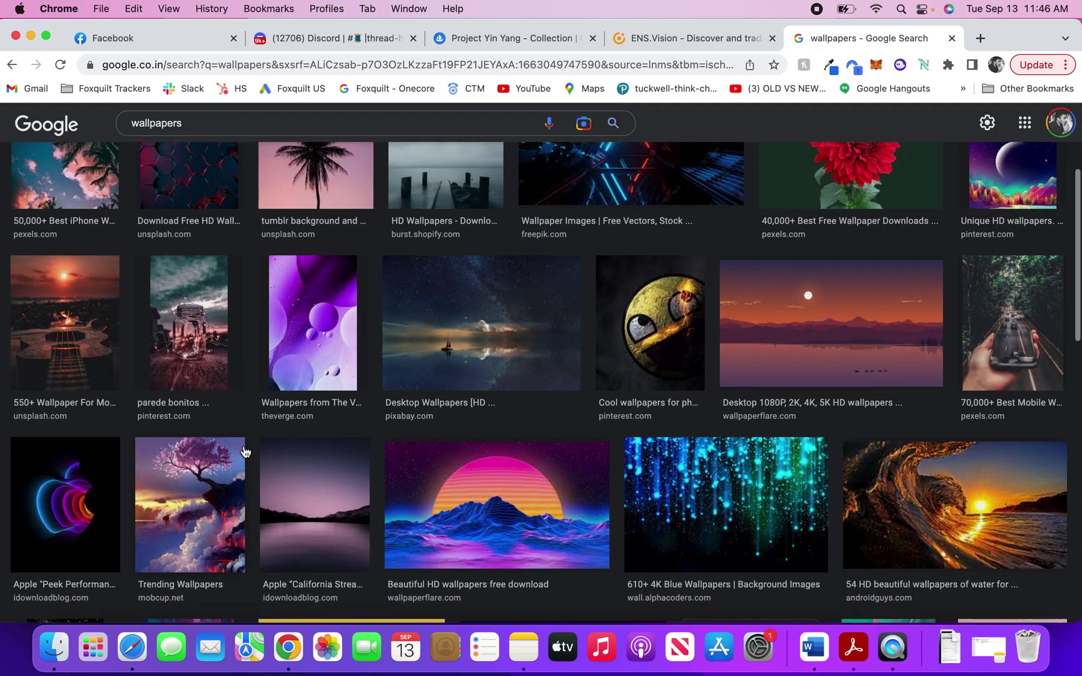
scroll(244, 450, "up", 5)
left_click(621, 346)
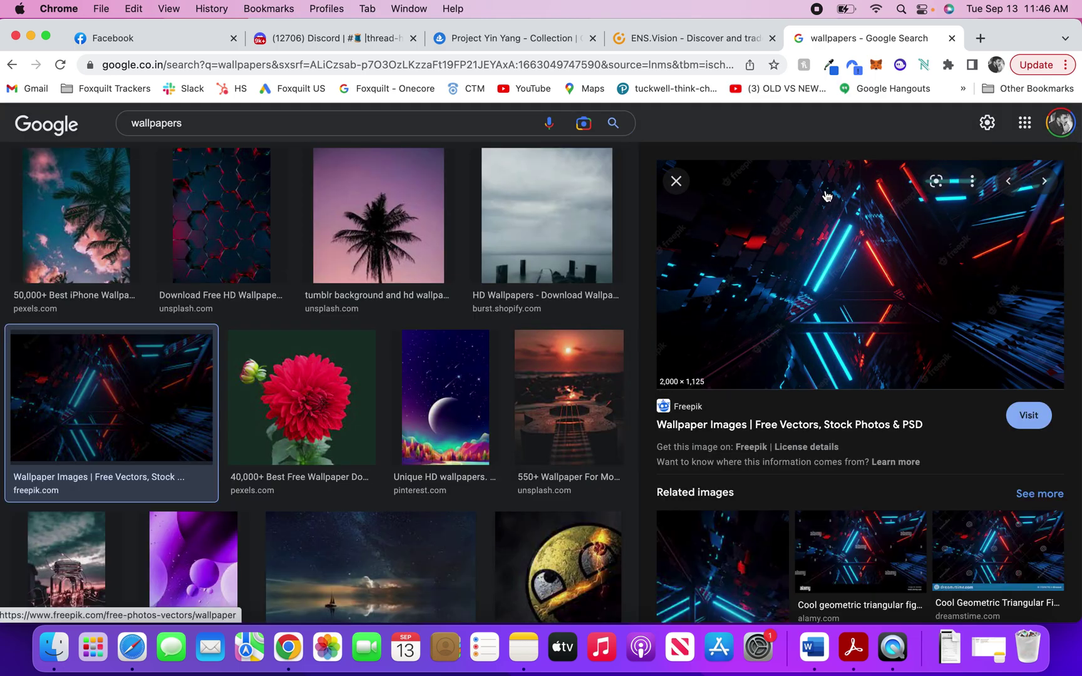
right_click(806, 230)
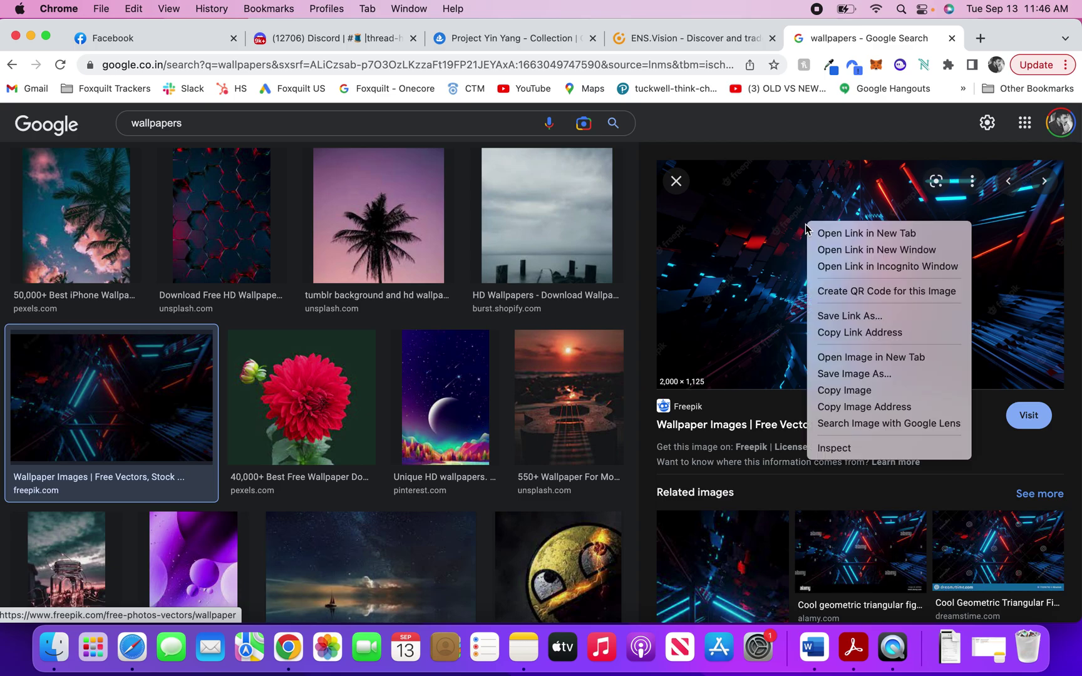
- Save the previewed image to the Desktop as 'wallpaper', then minimize Chrome
left_click(855, 374)
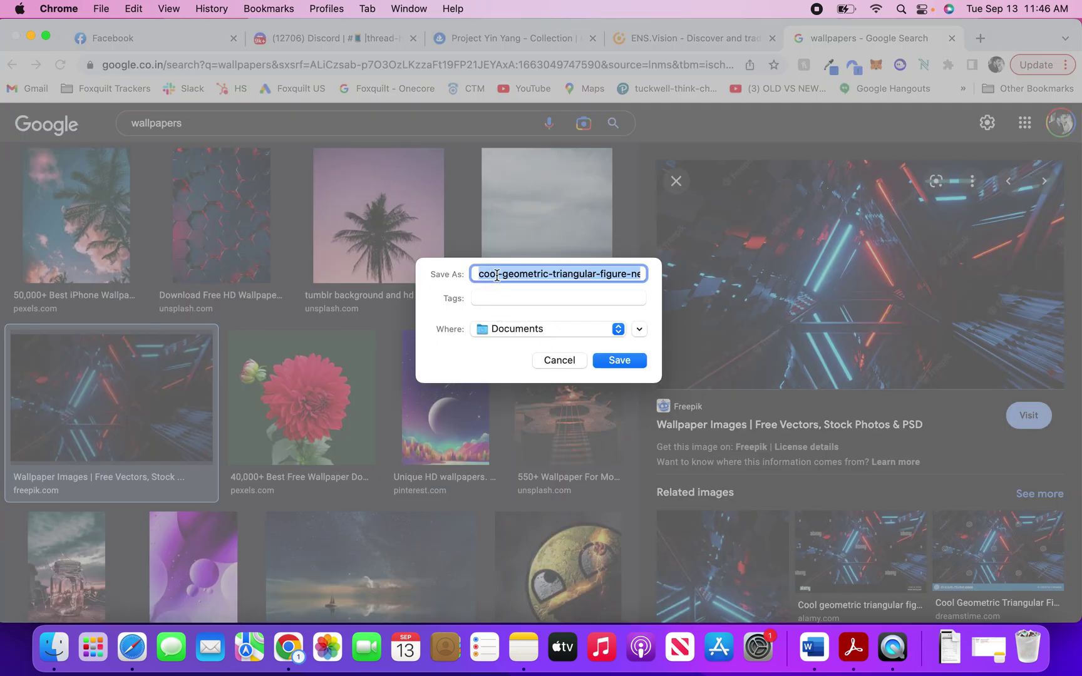
type("wallp")
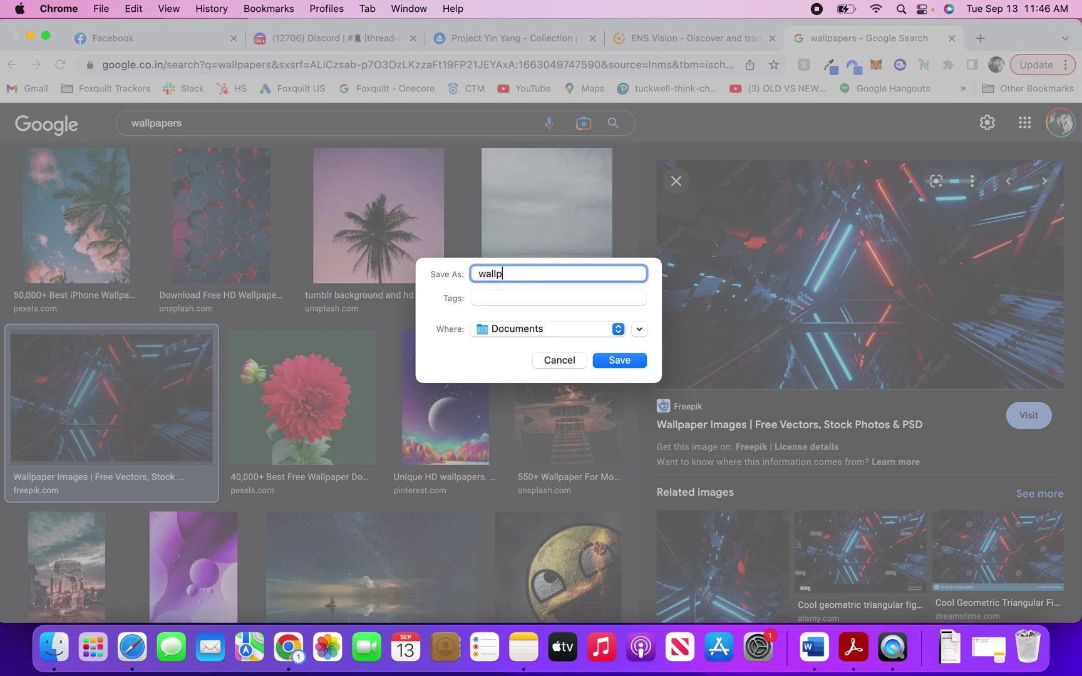
type("aper")
left_click(574, 332)
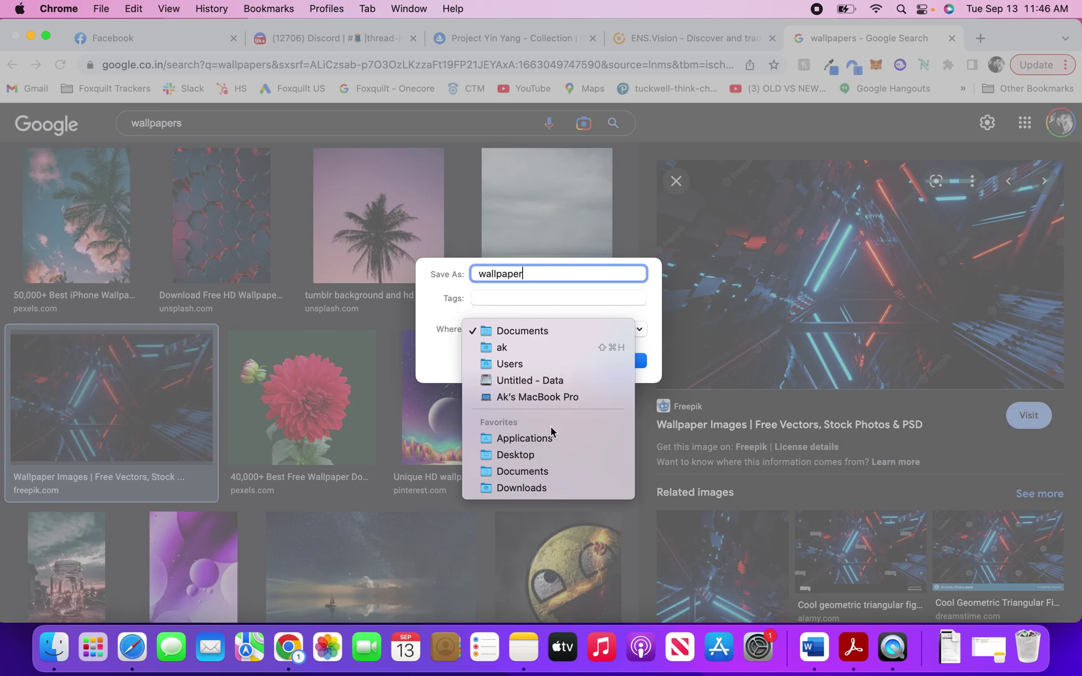
left_click(538, 455)
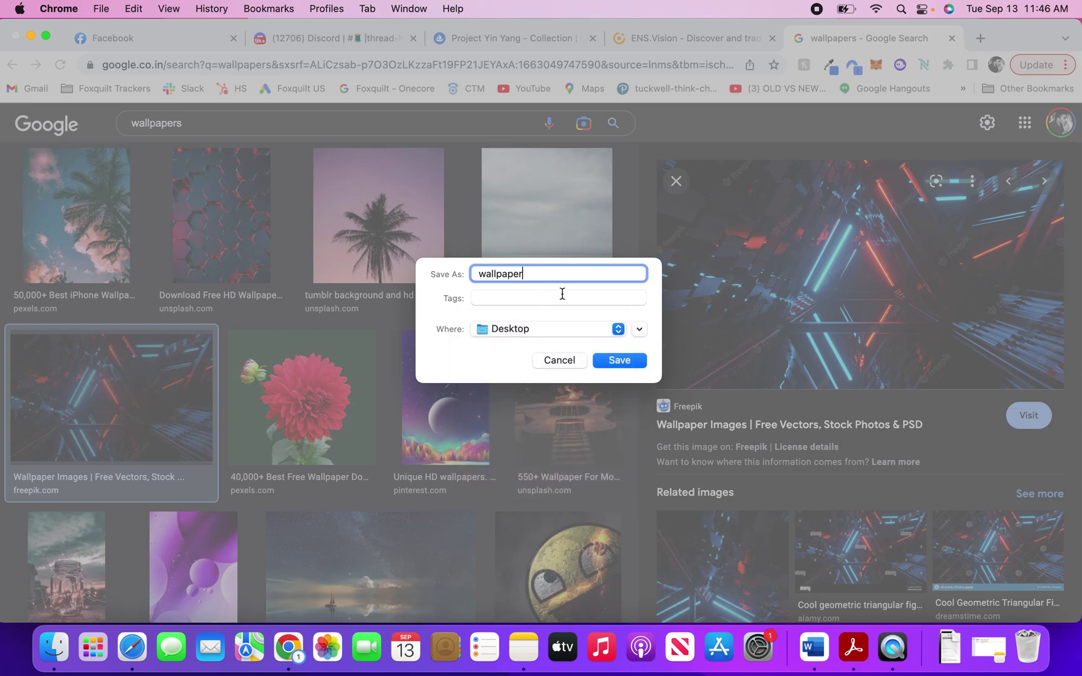
left_click(619, 361)
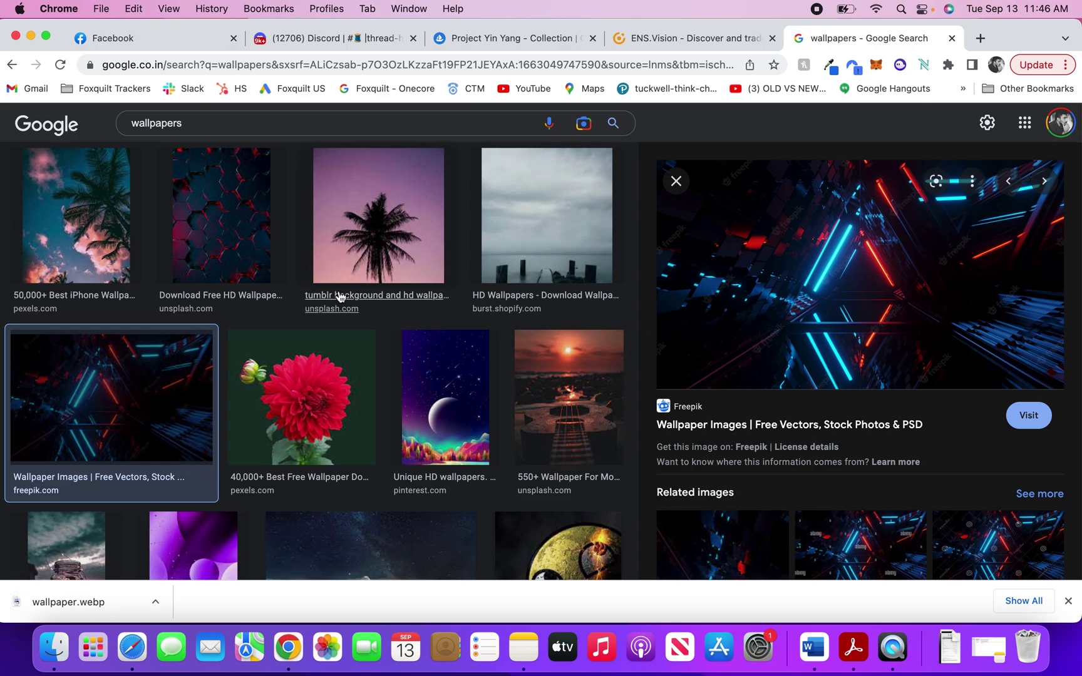
left_click(32, 35)
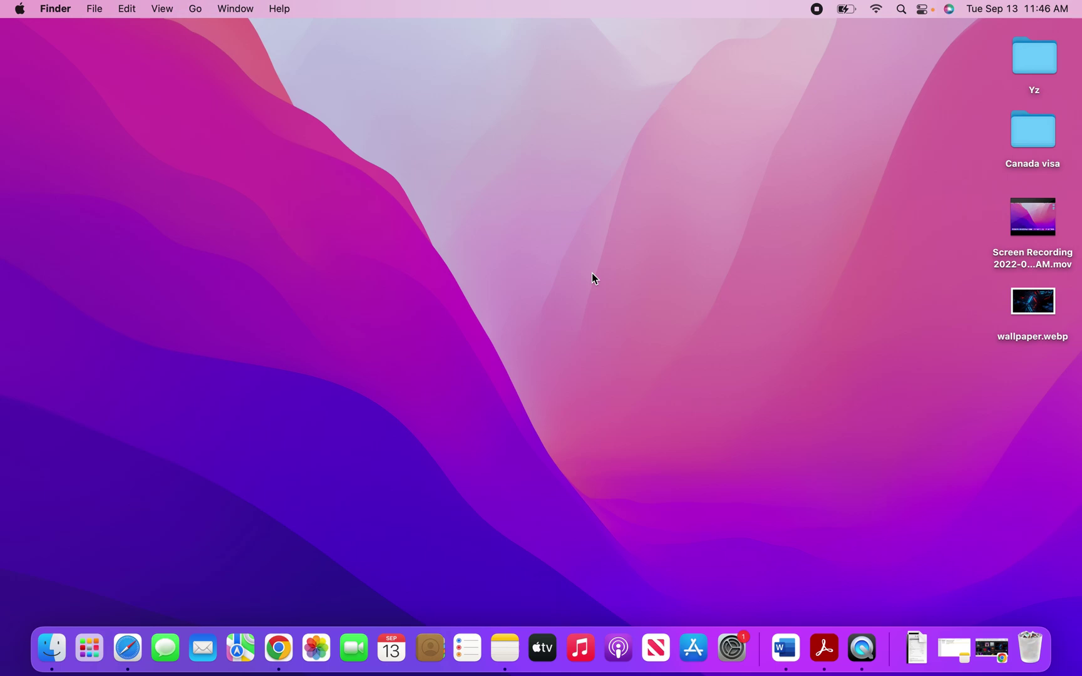
- Open the Desktop & Screen Saver settings from the empty desktop's context menu
right_click(480, 206)
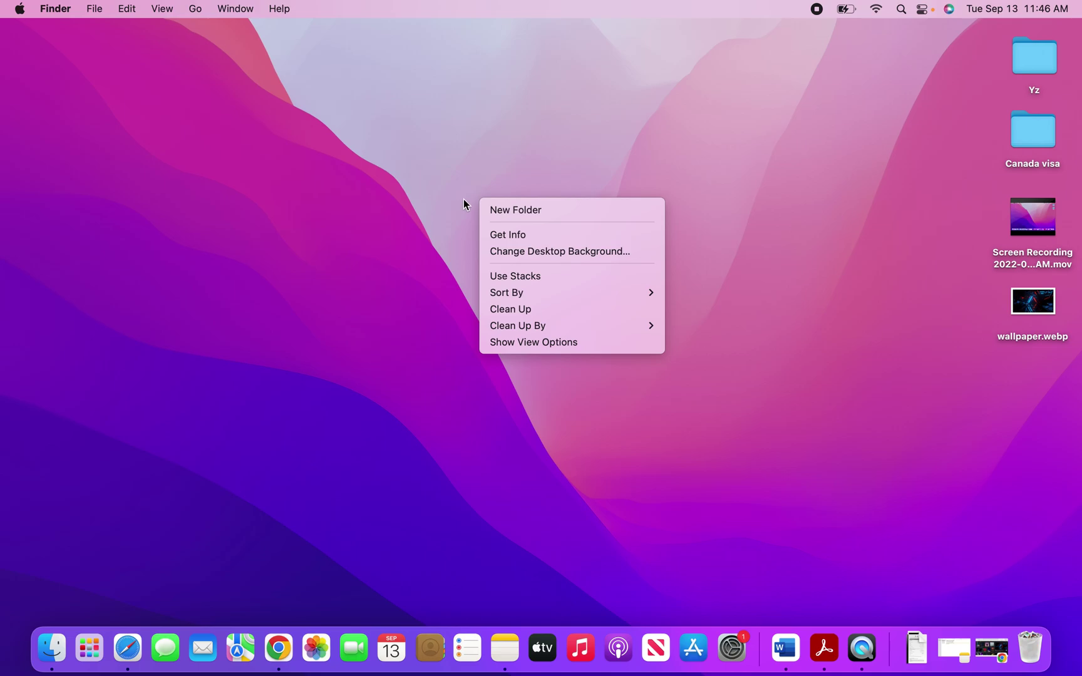
left_click(560, 253)
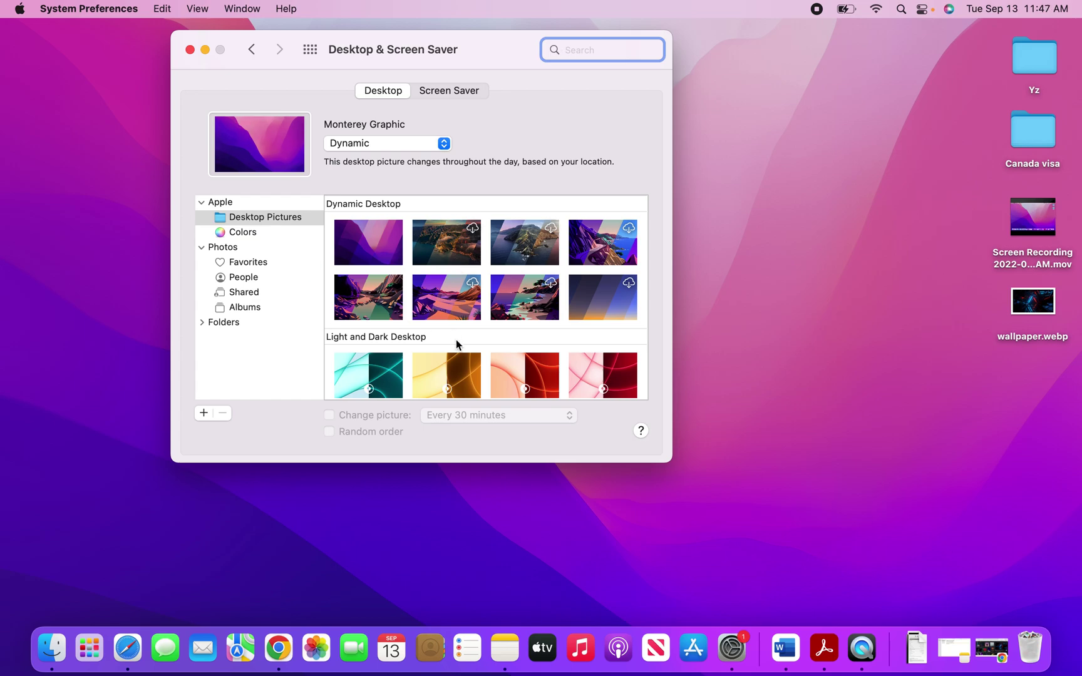
- Set wallpaper.webp as the desktop picture with Fill Screen, and lower the settings window to view it
scroll(457, 341, "down", 3)
scroll(456, 338, "up", 3)
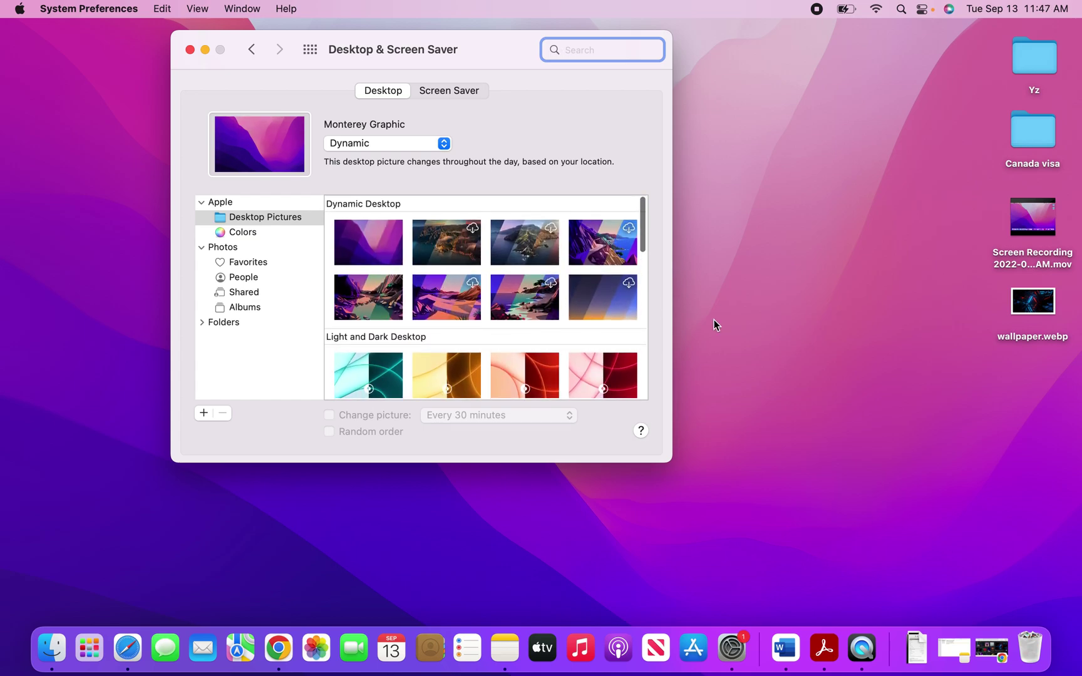
left_click(1034, 305)
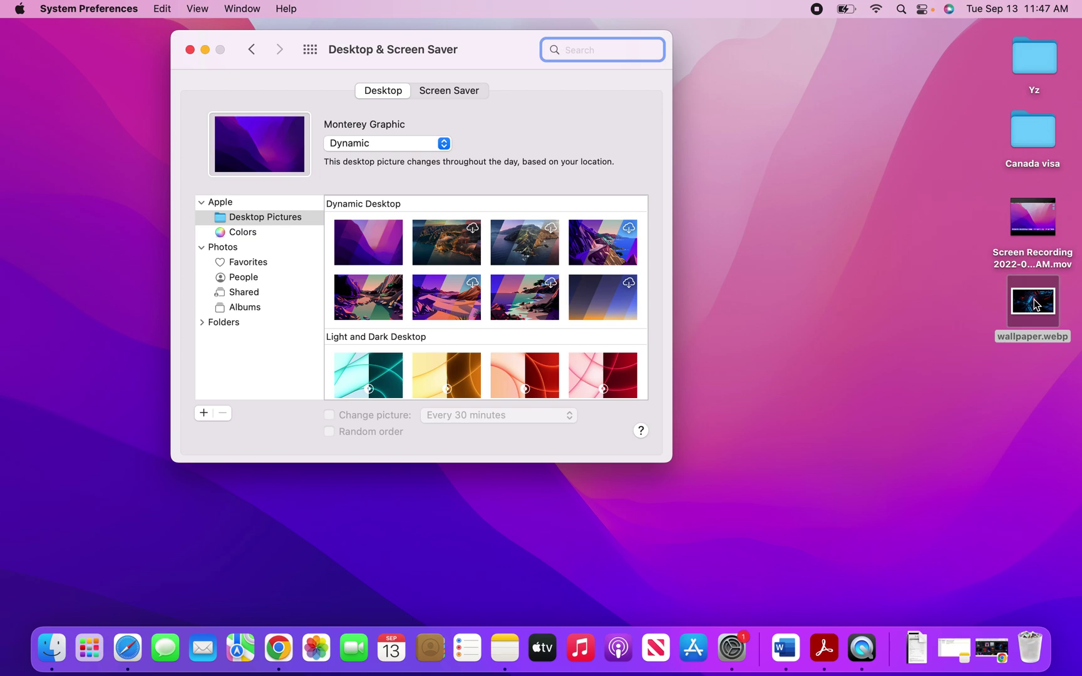
left_click_drag(1035, 305, 259, 144)
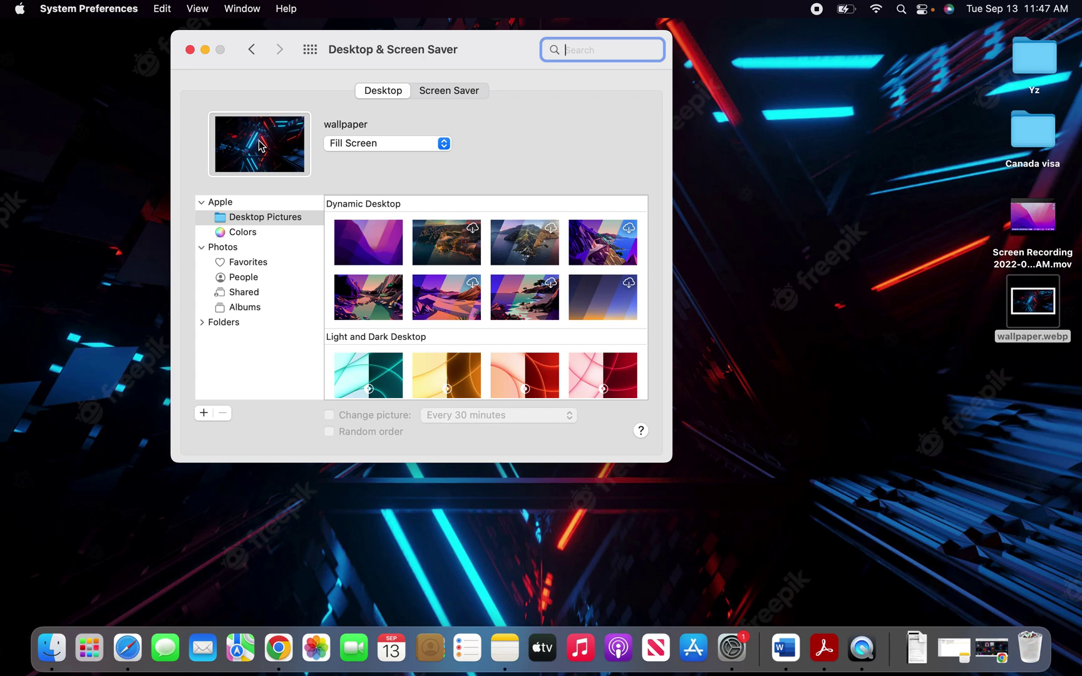
left_click_drag(489, 62, 590, 147)
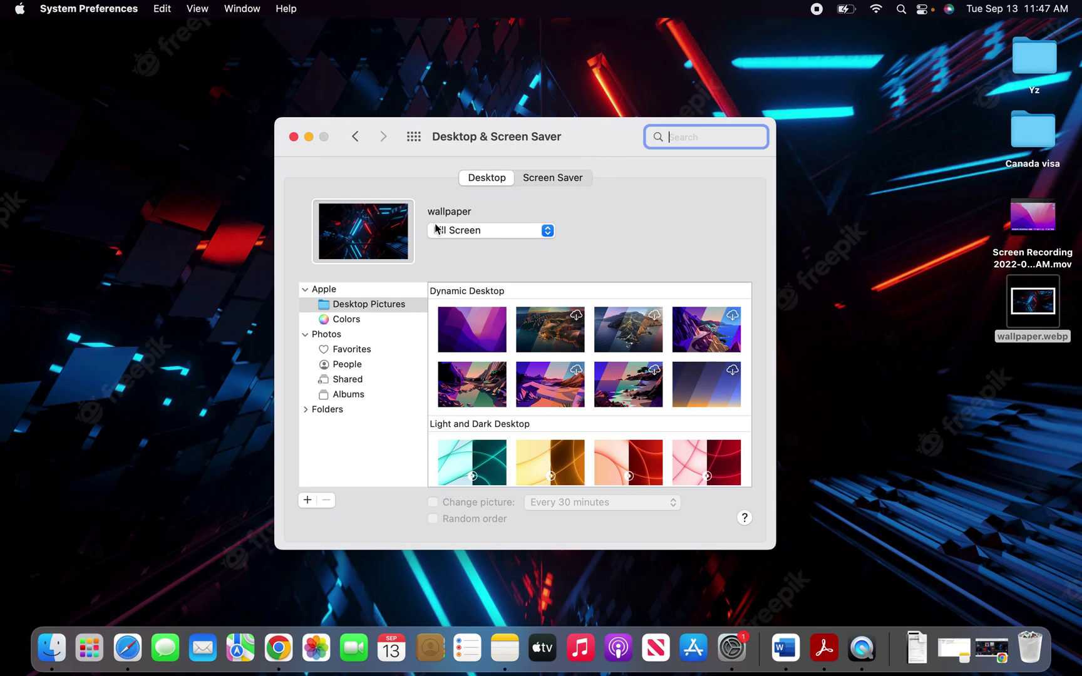
left_click(480, 233)
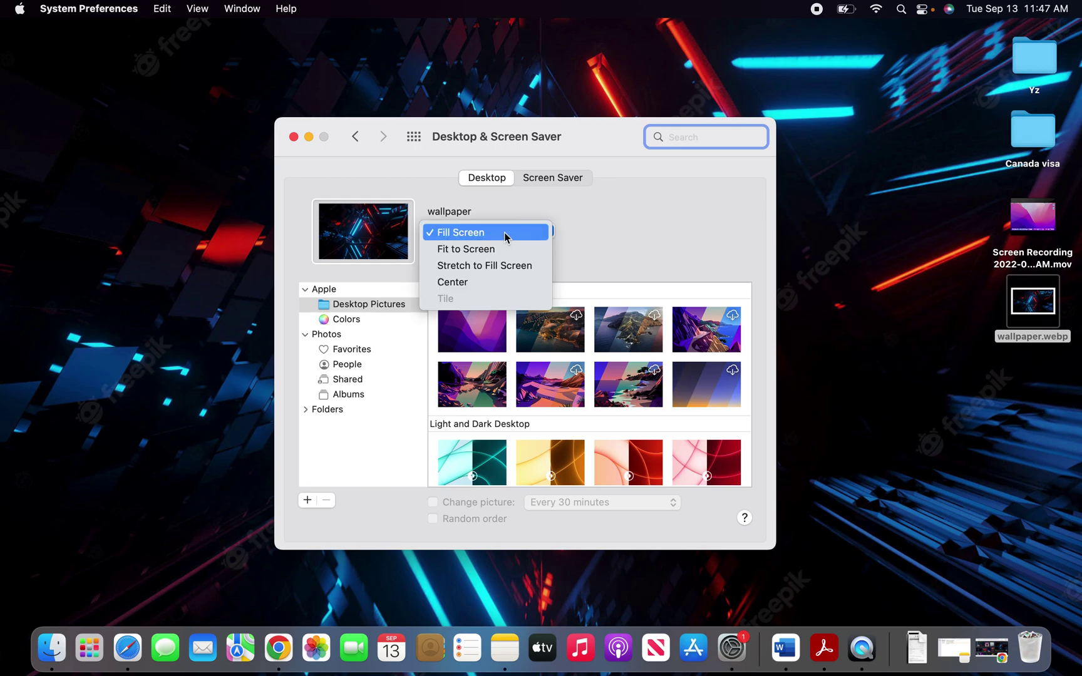
left_click(495, 253)
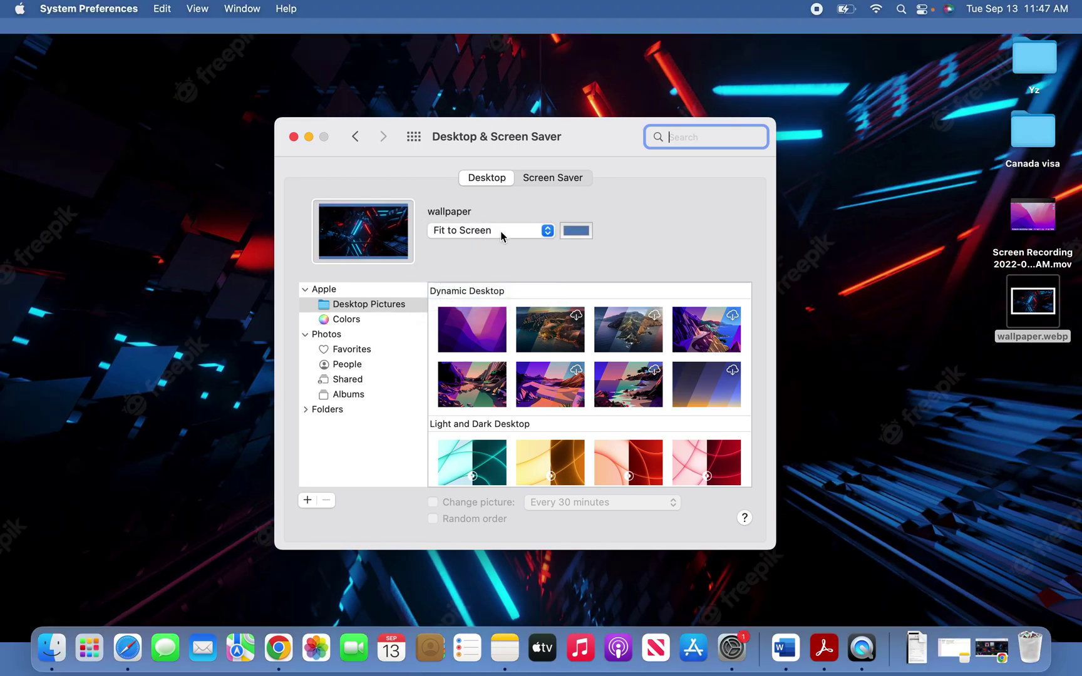
left_click(502, 231)
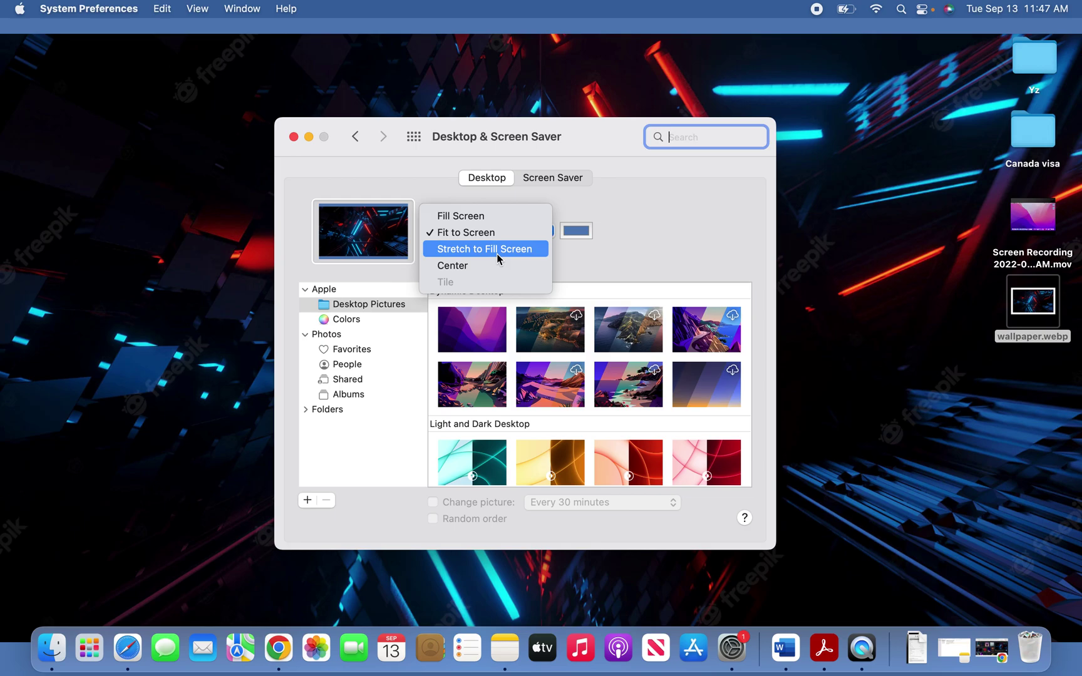
left_click(497, 254)
left_click(500, 235)
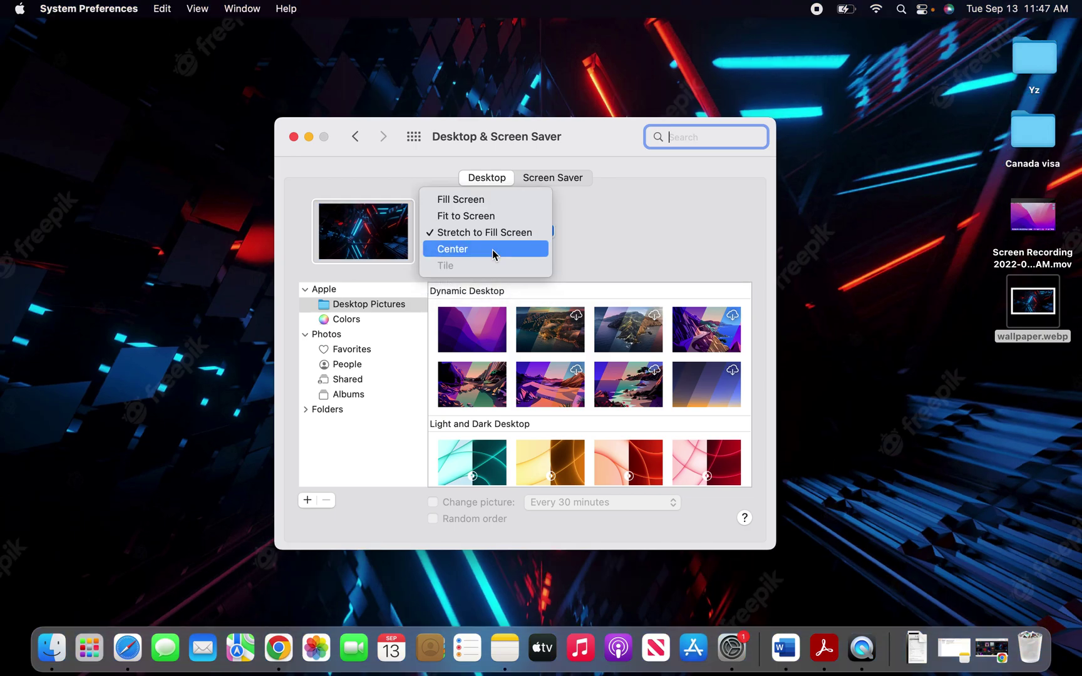
left_click(493, 250)
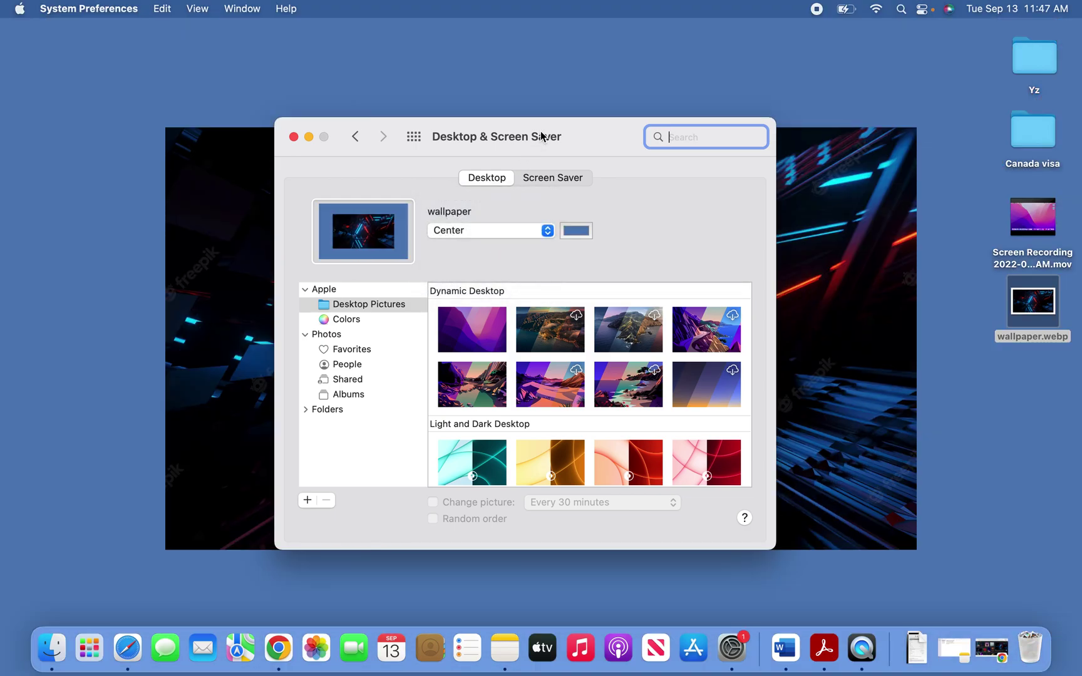
left_click_drag(541, 138, 585, 151)
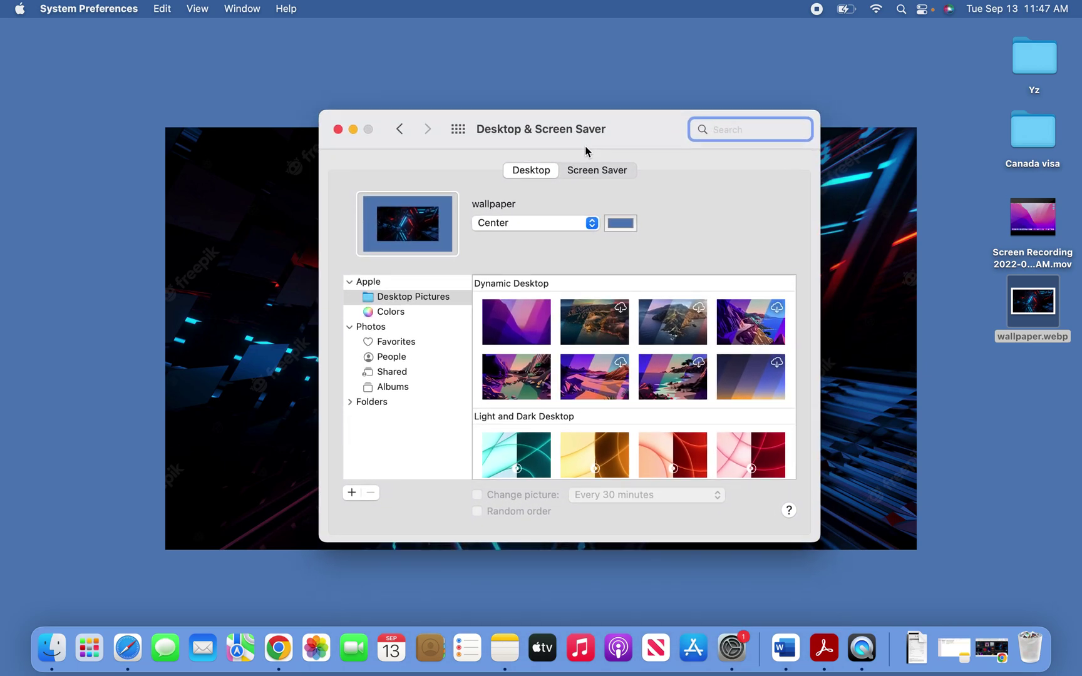
left_click(565, 226)
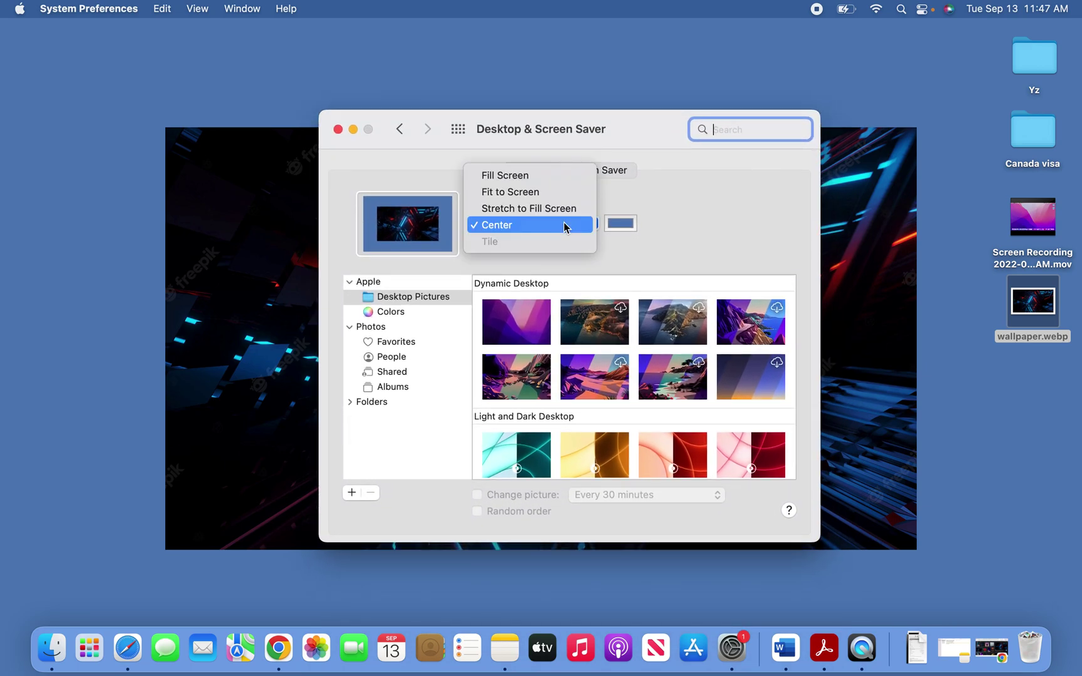
left_click(537, 178)
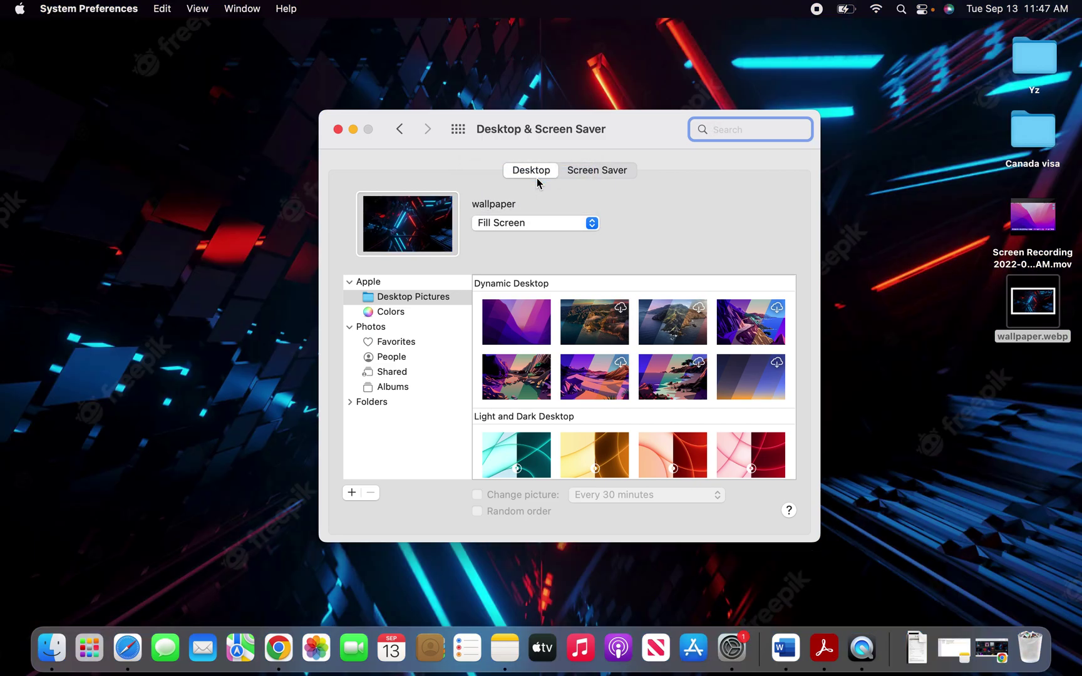
- Close Desktop & Screen Saver and deselect wallpaper.webp on the desktop
left_click(338, 129)
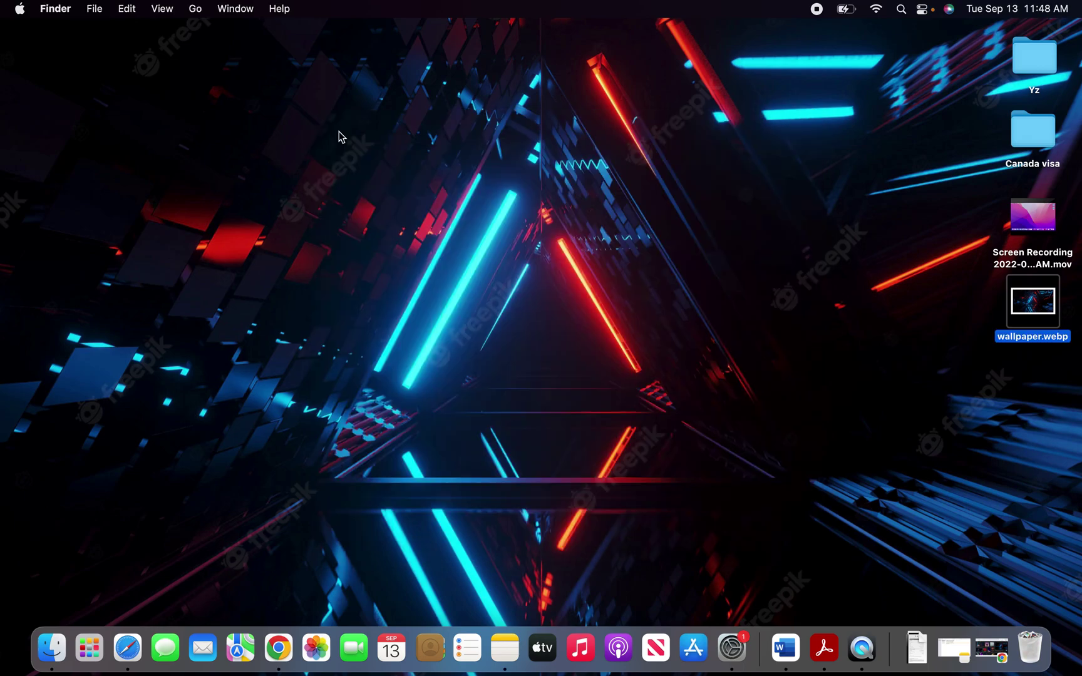
left_click(446, 281)
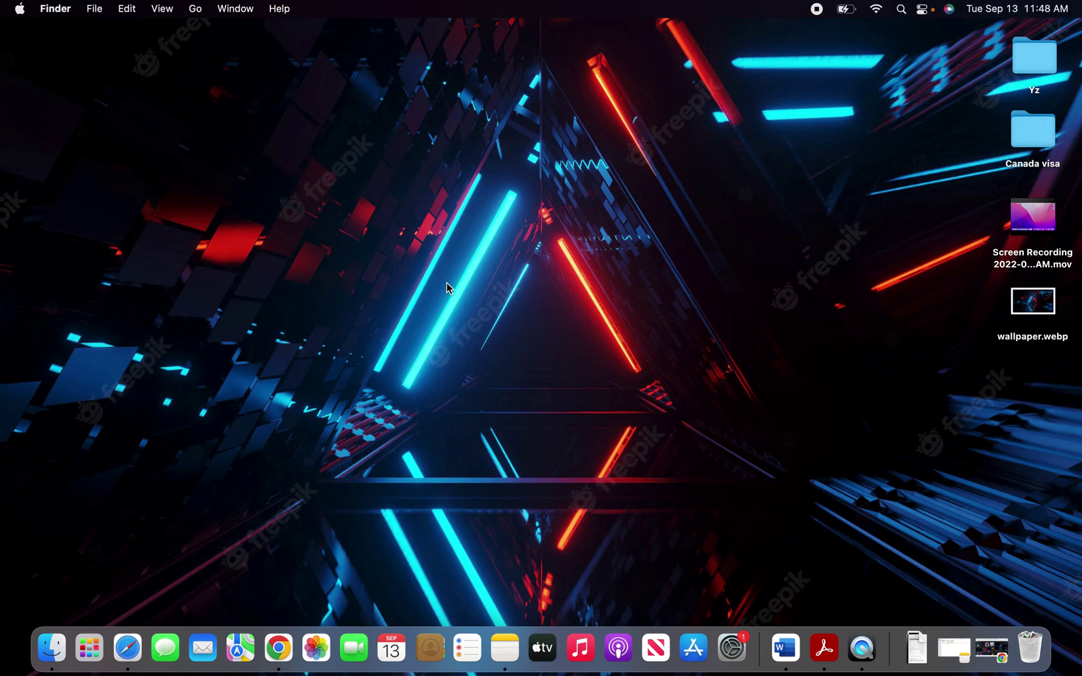